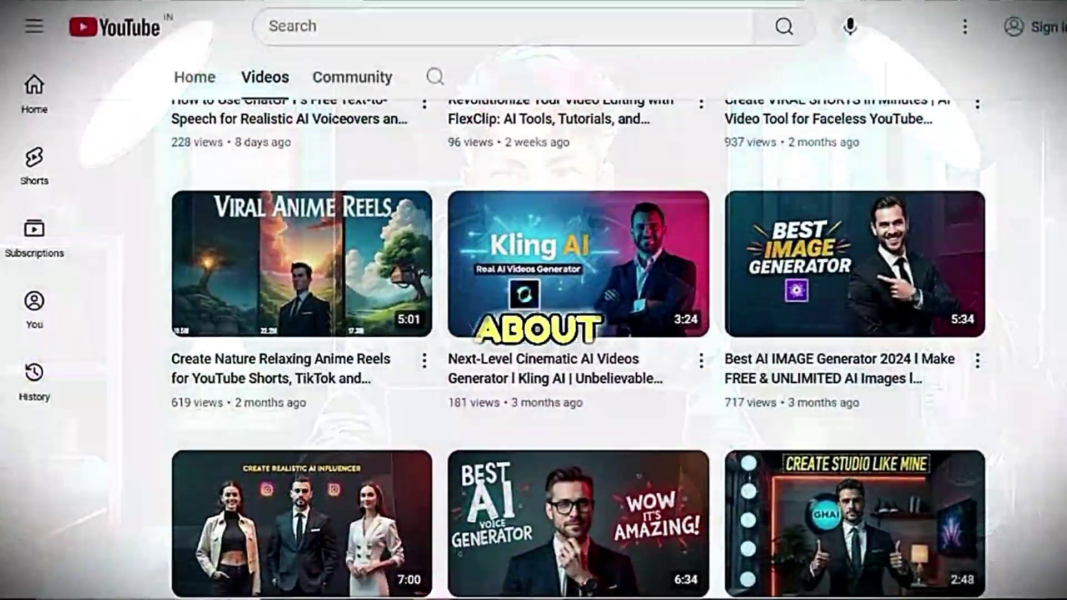
Step: Copy the '7 AI tools' video title from YouTube for the ChatGPT request
{"action": "scroll", "coordinate": [578, 333], "scroll_direction": "down", "scroll_amount": 2}
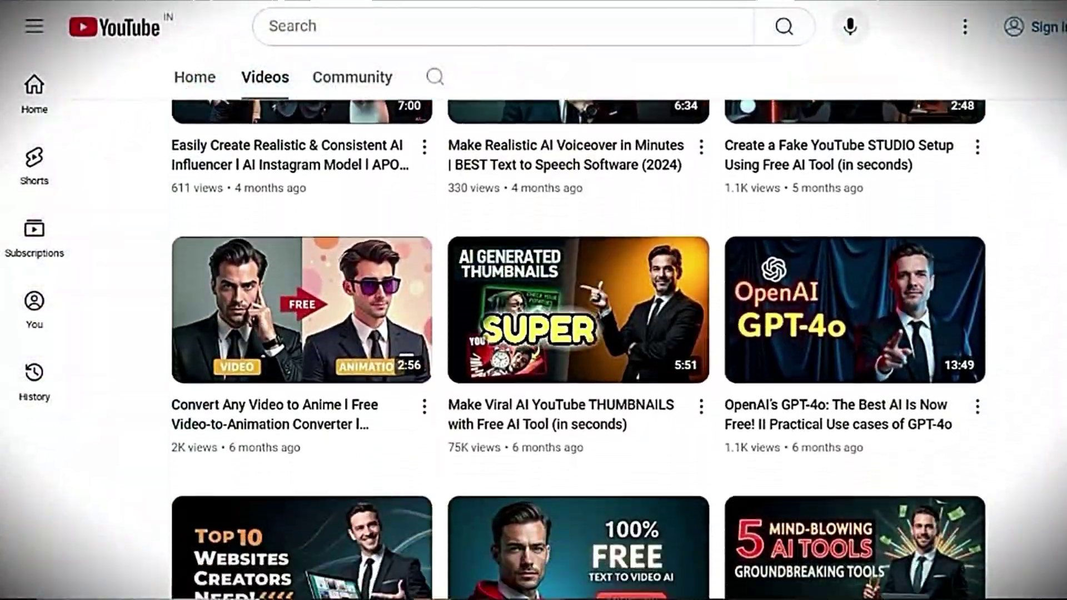
{"action": "mouse_move", "coordinate": [587, 410]}
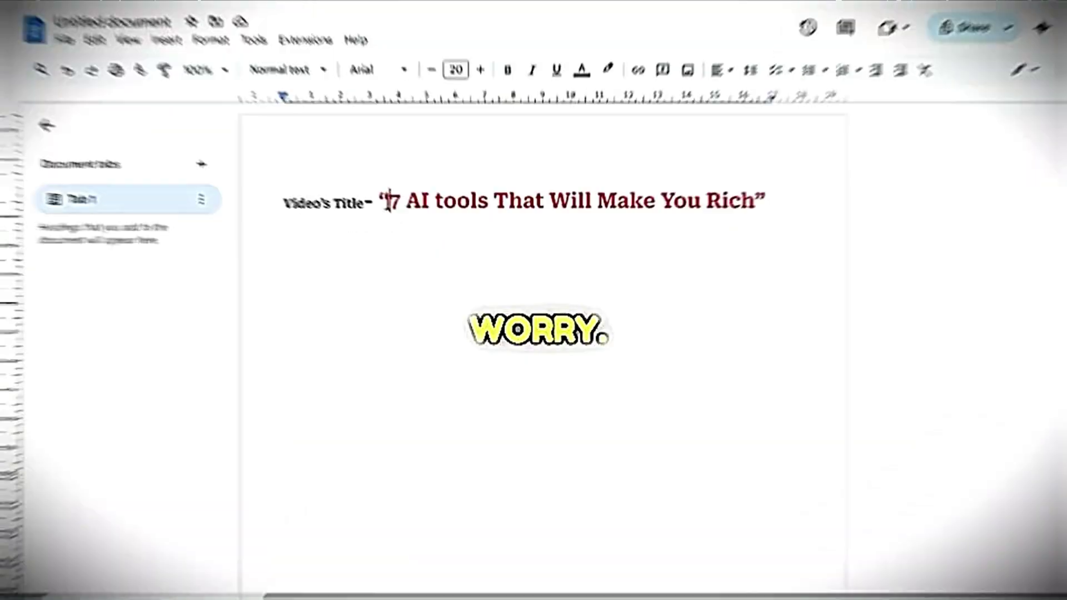
{"action": "left_click_drag", "start_coordinate": [389, 201], "coordinate": [706, 200]}
{"action": "right_click", "coordinate": [745, 199]}
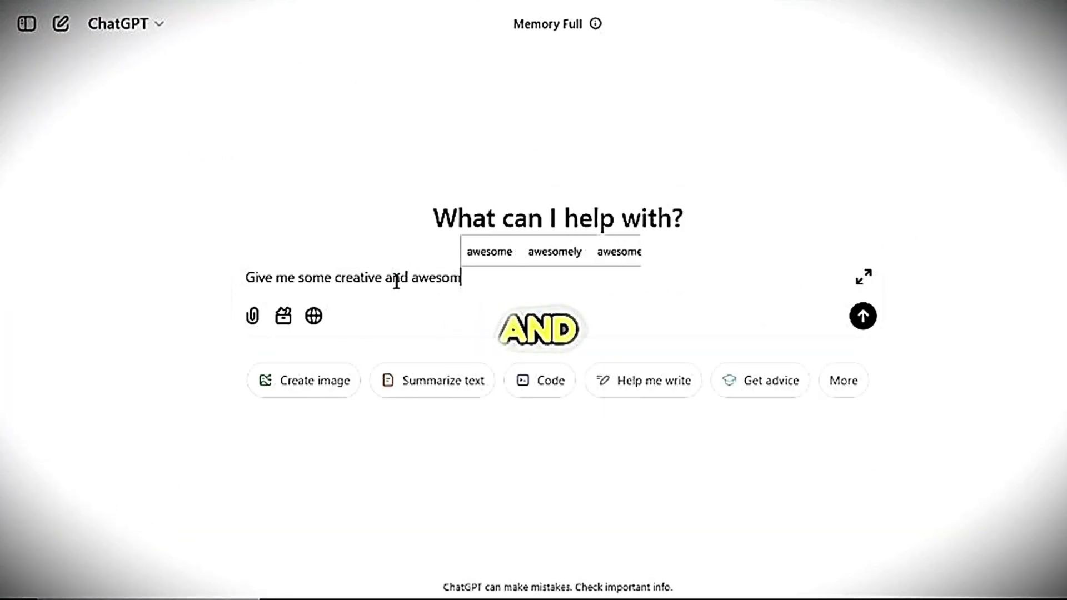
Step: Send ChatGPT the thumbnail-ideas request with the '7 AI tools That Will Make You Rich' title and review the answer
{"action": "type", "text": "-"}
{"action": "type", "text": "7 AI tools That Will Make You Rich"}
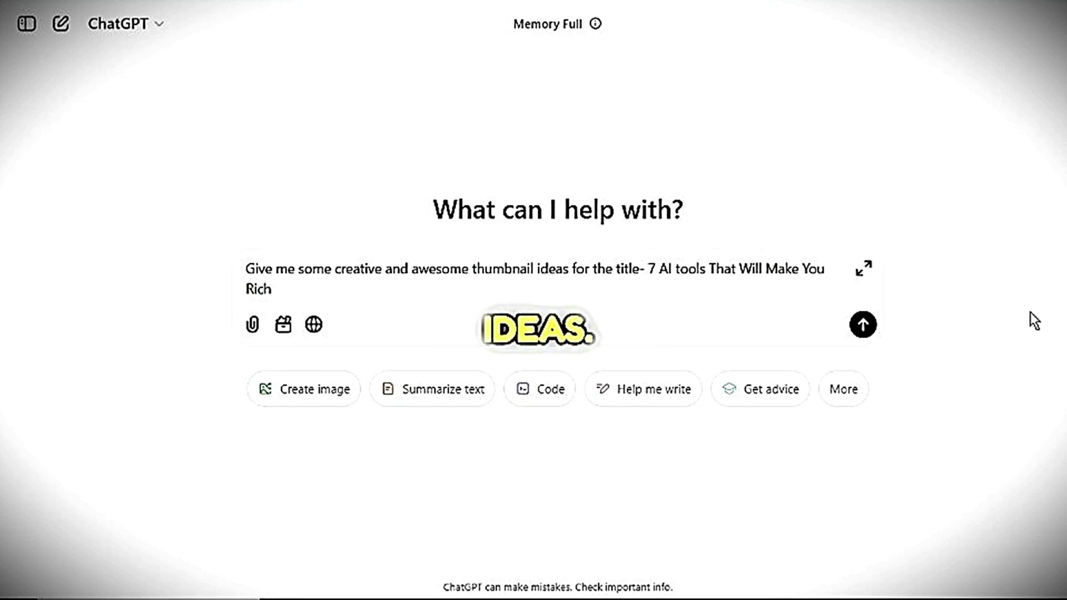
{"action": "left_click", "coordinate": [862, 325]}
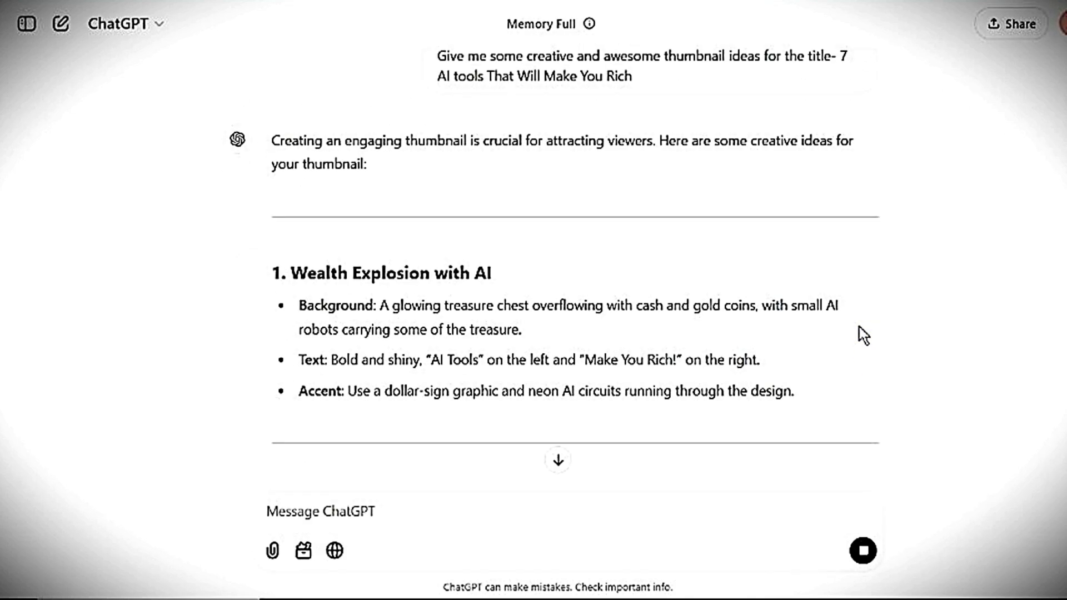
{"action": "scroll", "coordinate": [859, 327], "scroll_direction": "down", "scroll_amount": 8}
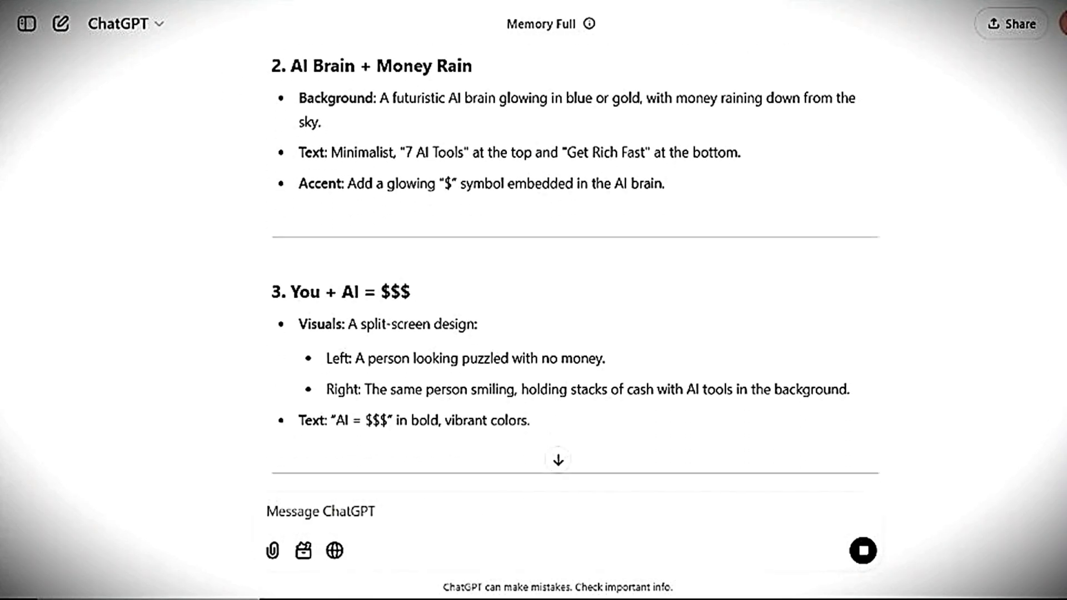
{"action": "scroll", "coordinate": [575, 266], "scroll_direction": "down", "scroll_amount": 20}
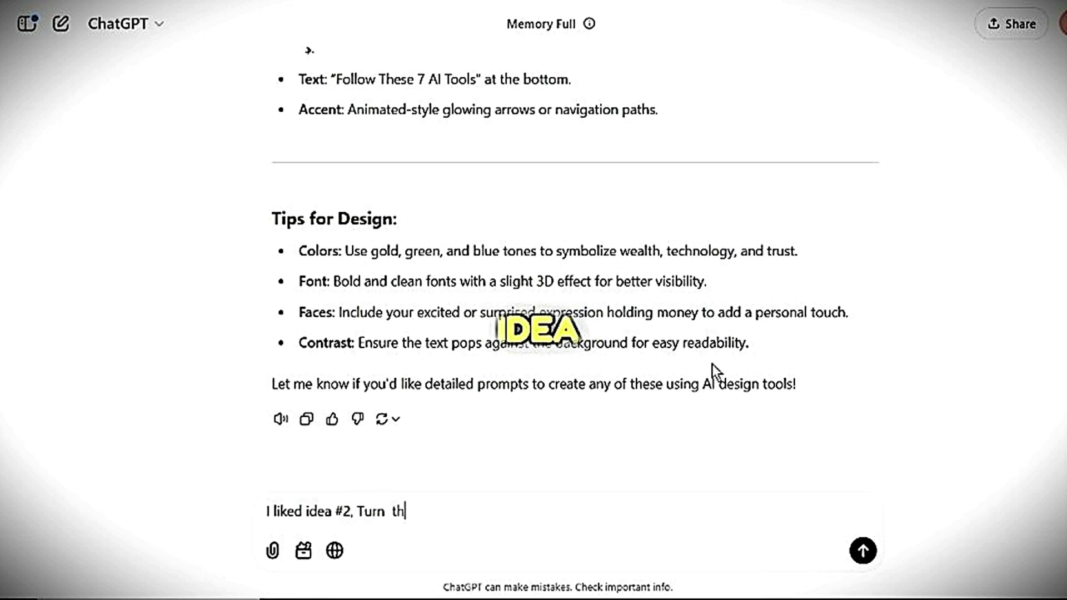
Step: Ask ChatGPT to turn idea #2 into a thumbnail image prompt under 1800 characters
{"action": "type", "text": "is idea into an eye catching thumbnail image geb"}
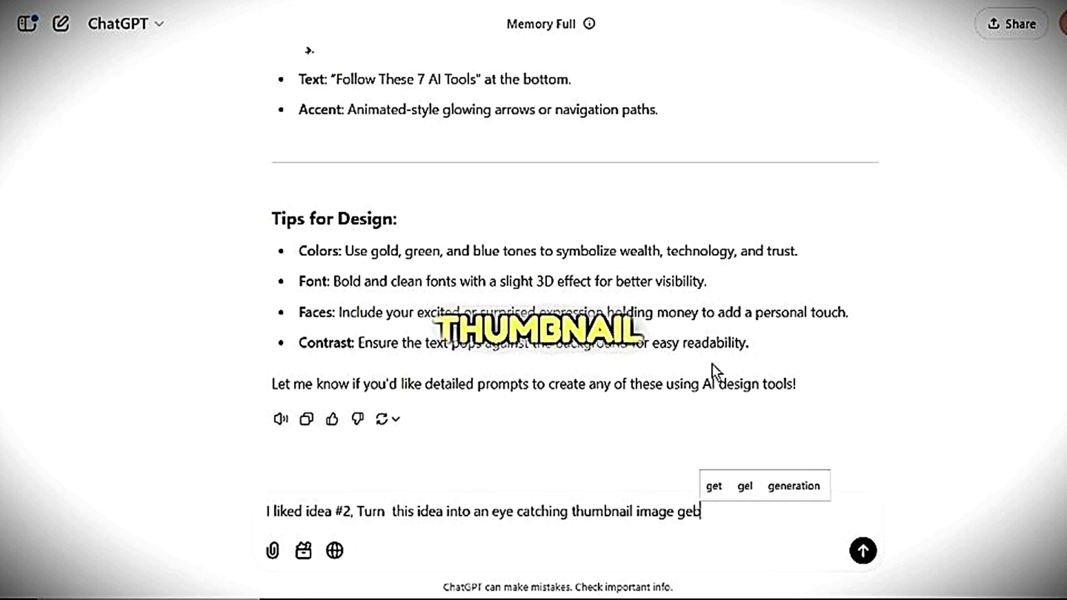
{"action": "key", "text": "BackSpace"}
{"action": "type", "text": "nerating text propt within"}
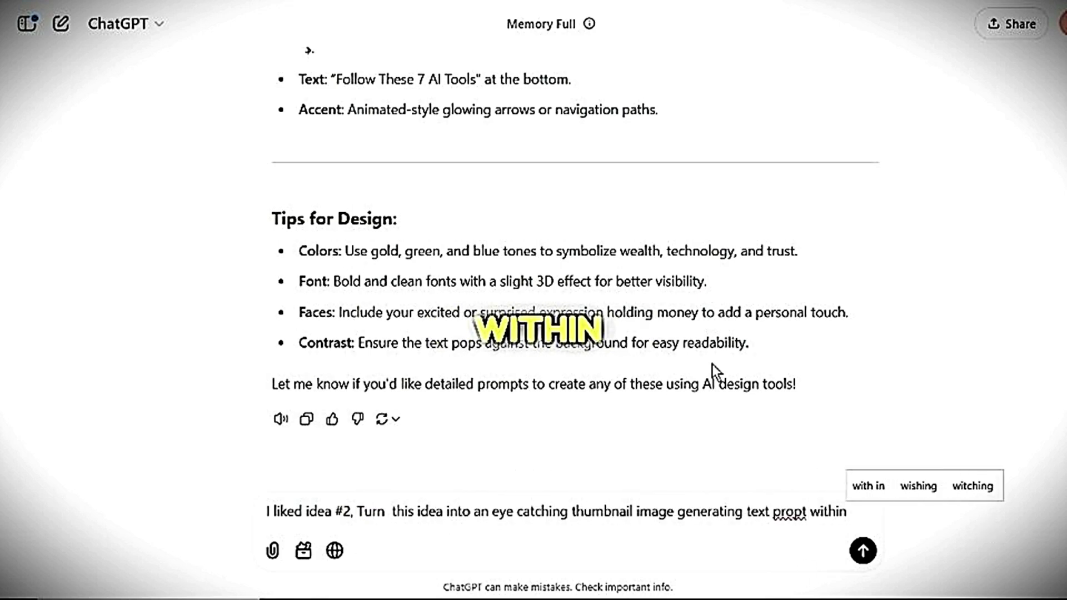
{"action": "type", "text": " 1800 characters,"}
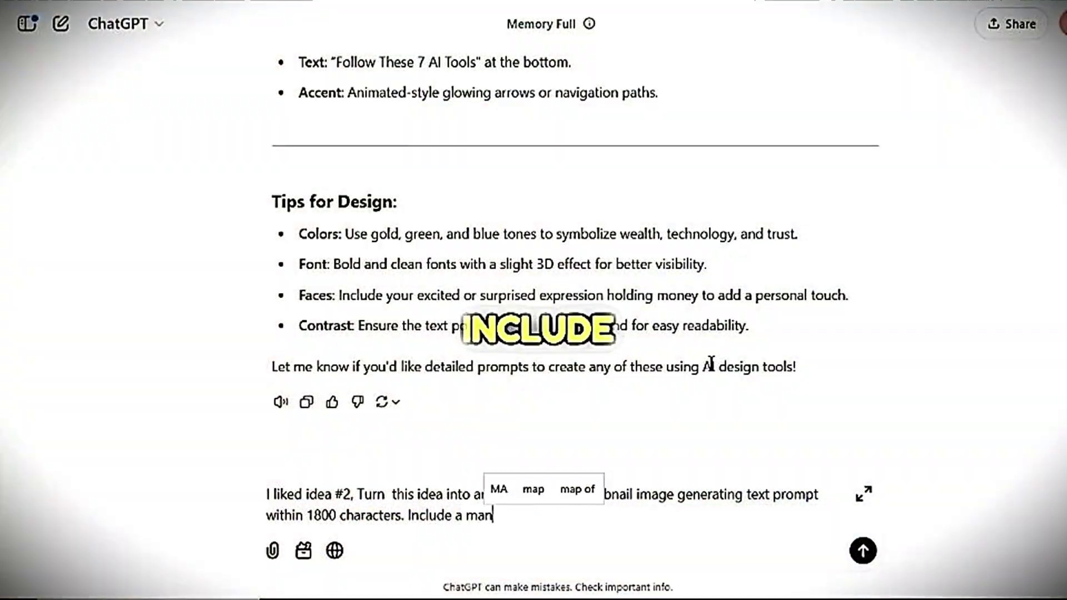
{"action": "type", "text": "with suitable face expression, money"}
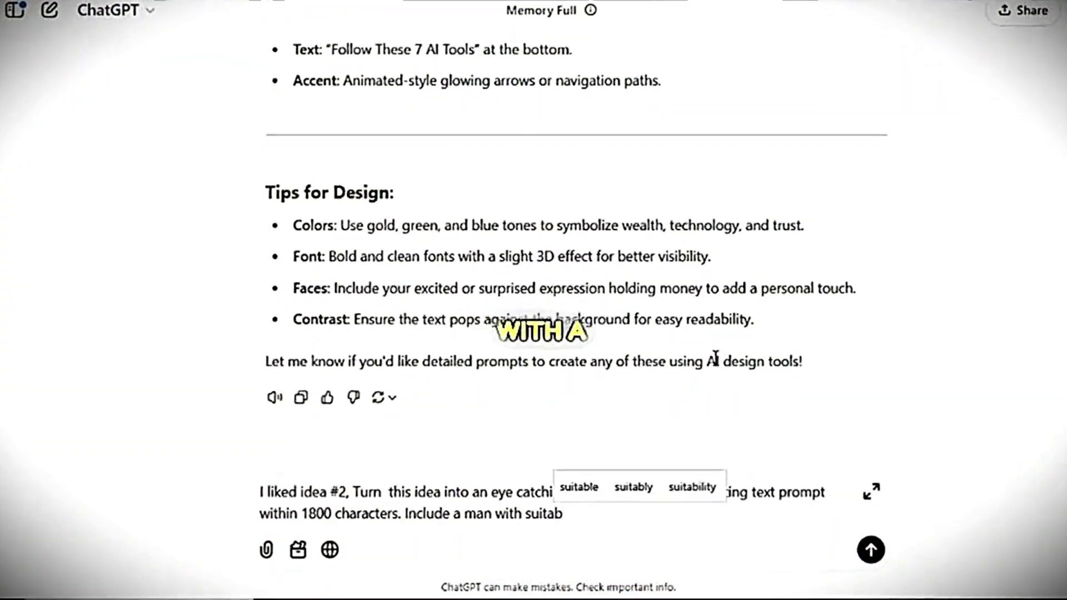
{"action": "type", "text": " and a simples of a luxurious l"}
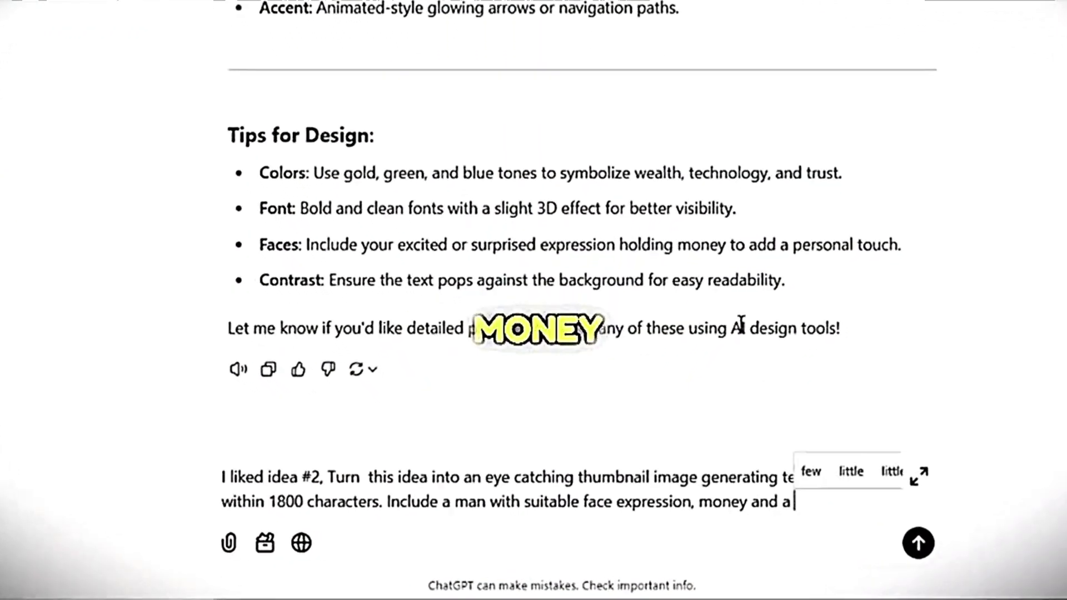
{"action": "type", "text": "ife he is living."}
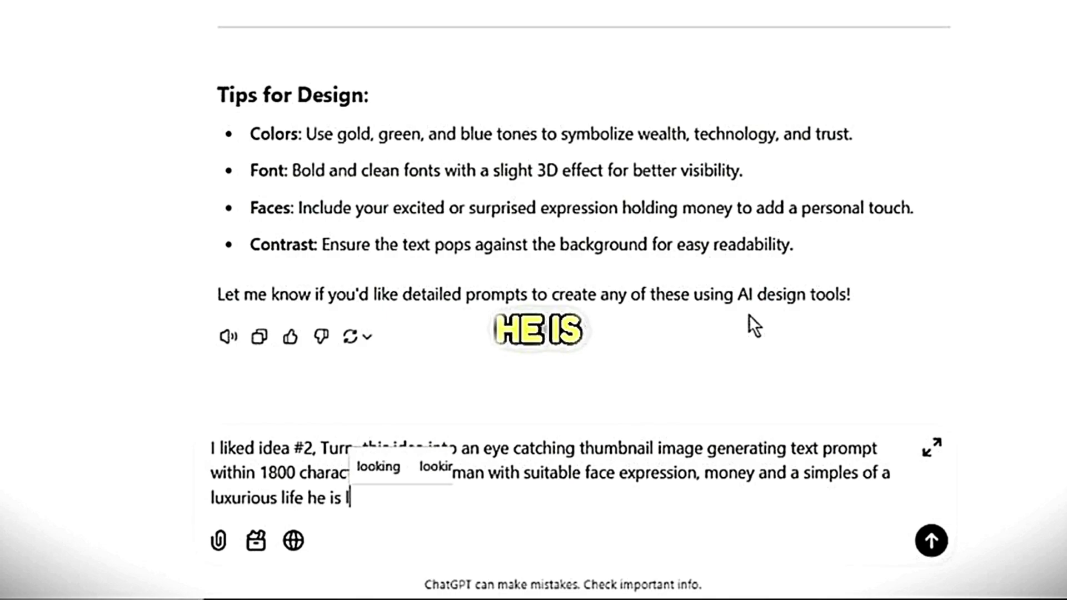
{"action": "left_click", "coordinate": [932, 541]}
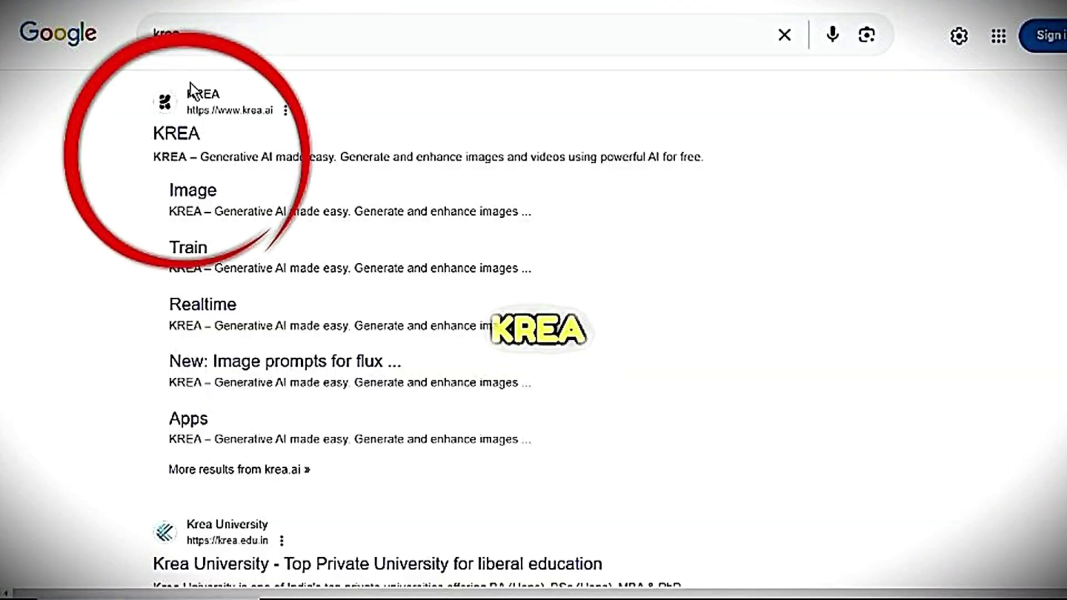
Step: Open the KREA website from the Google search results
{"action": "left_click", "coordinate": [177, 136]}
{"action": "scroll", "coordinate": [534, 333], "scroll_direction": "down", "scroll_amount": 8}
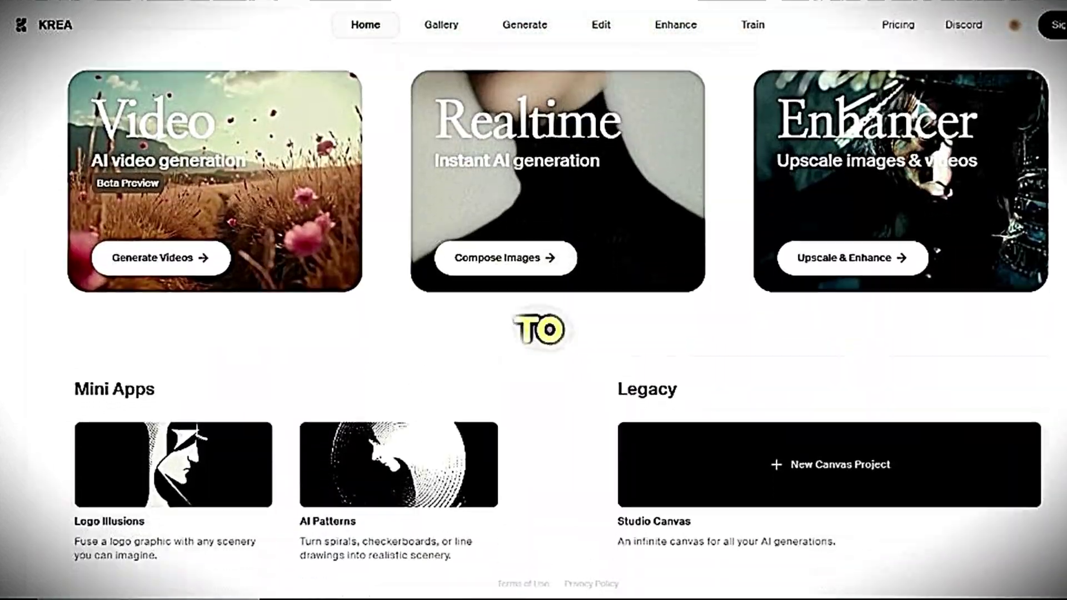
{"action": "scroll", "coordinate": [533, 333], "scroll_direction": "up", "scroll_amount": 9}
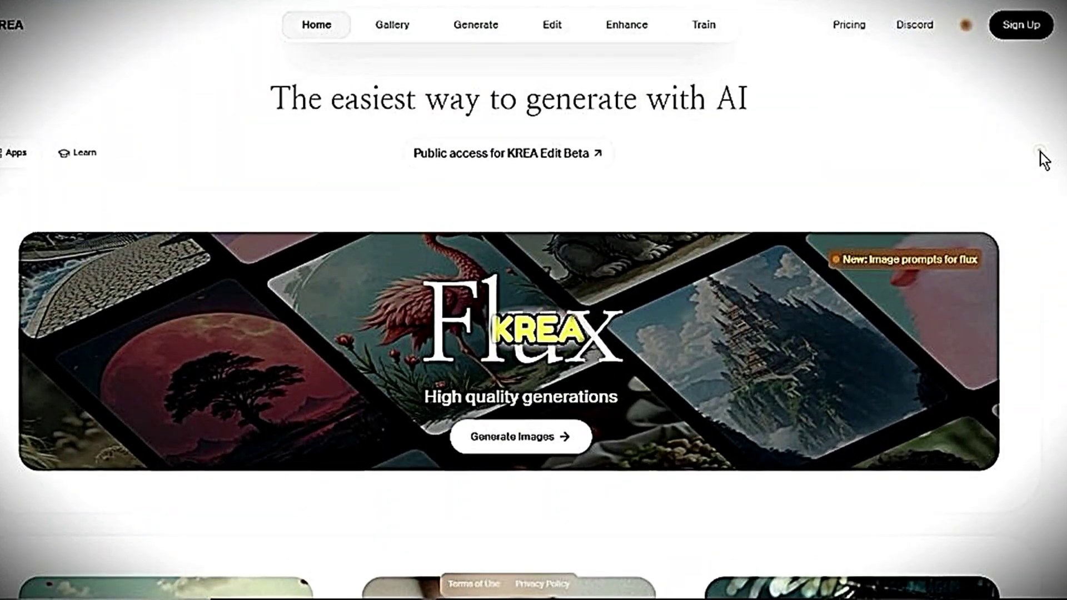
Step: Sign up for KREA by pasting the account e-mail and continuing with email
{"action": "left_click", "coordinate": [1014, 40]}
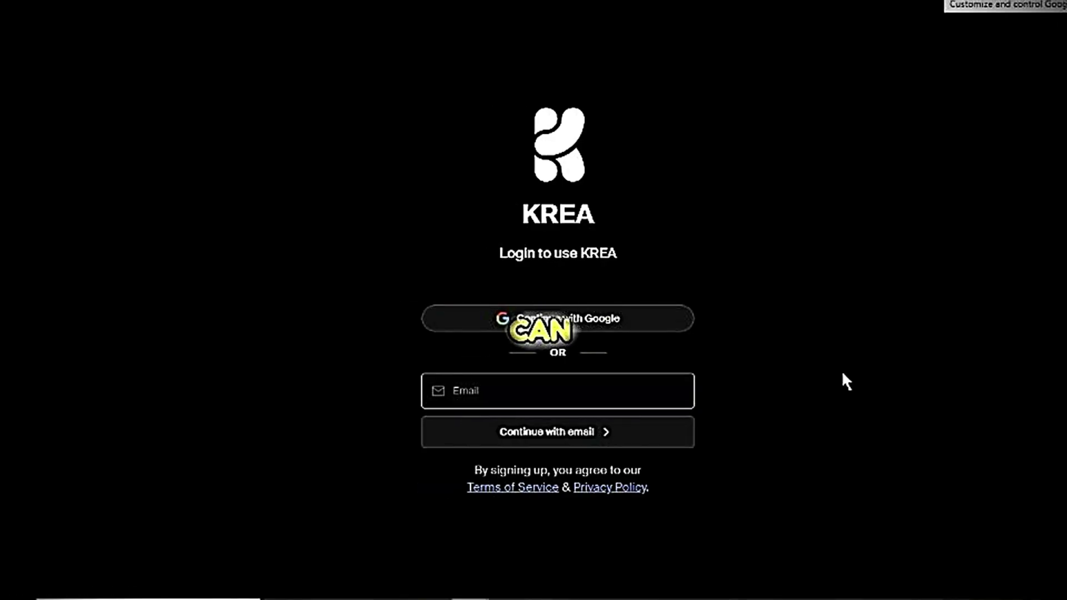
{"action": "right_click", "coordinate": [571, 393]}
{"action": "left_click", "coordinate": [634, 216]}
{"action": "left_click", "coordinate": [624, 433]}
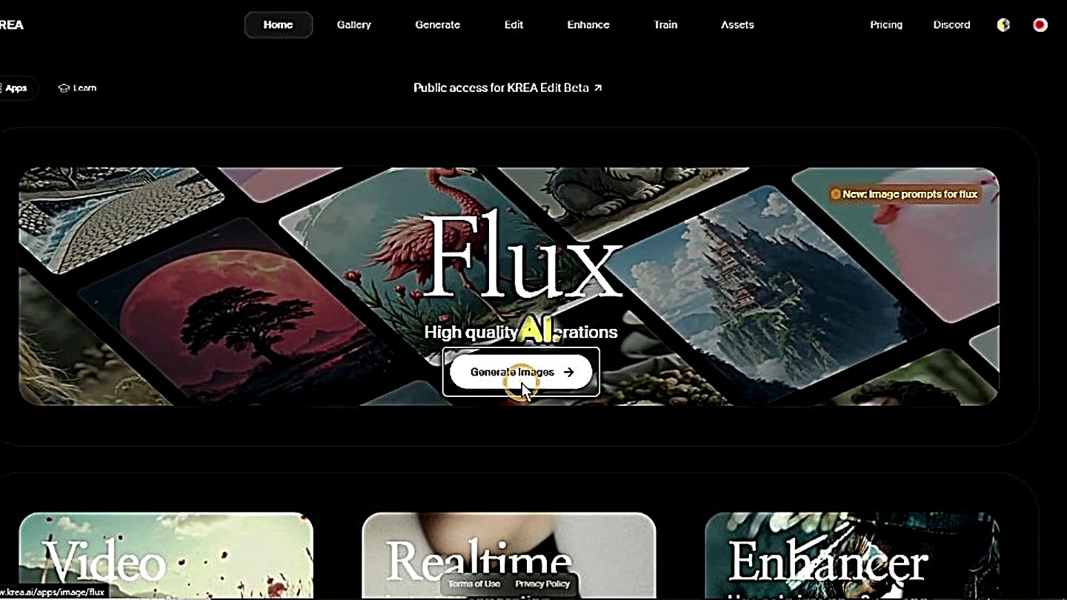
Step: Generate Flux thumbnail images in KREA from the pasted ChatGPT prompt
{"action": "left_click", "coordinate": [521, 377]}
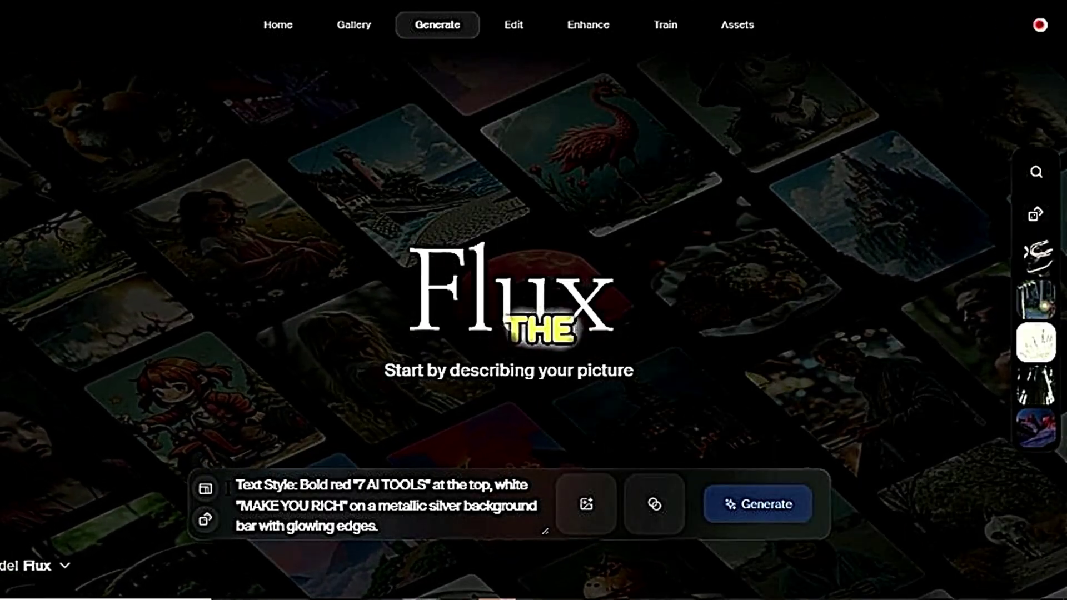
{"action": "left_click", "coordinate": [205, 488]}
{"action": "left_click", "coordinate": [424, 349]}
{"action": "left_click", "coordinate": [758, 504]}
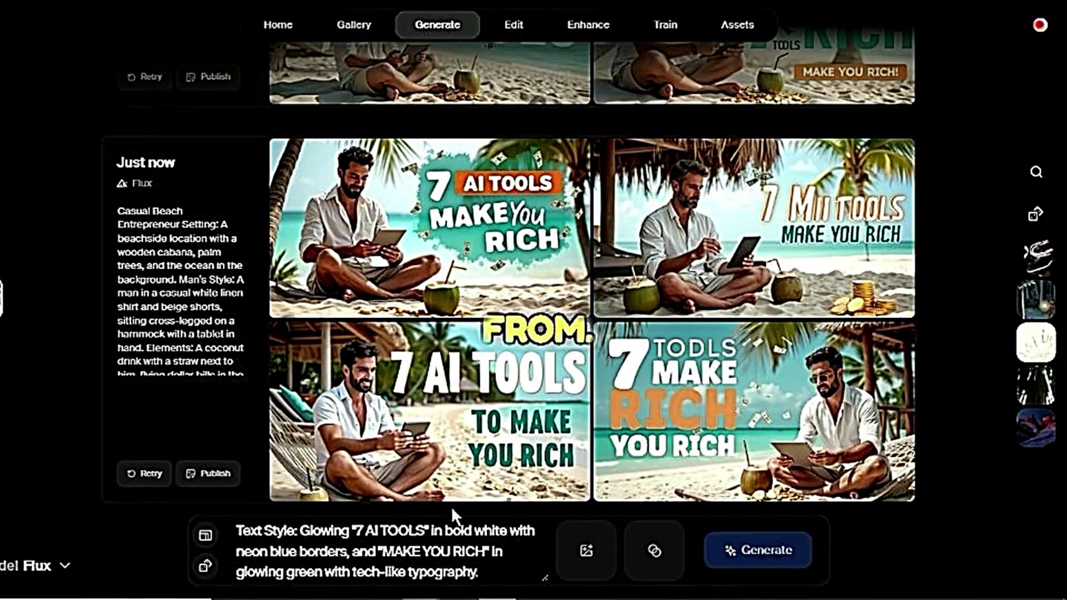
{"action": "mouse_move", "coordinate": [459, 223]}
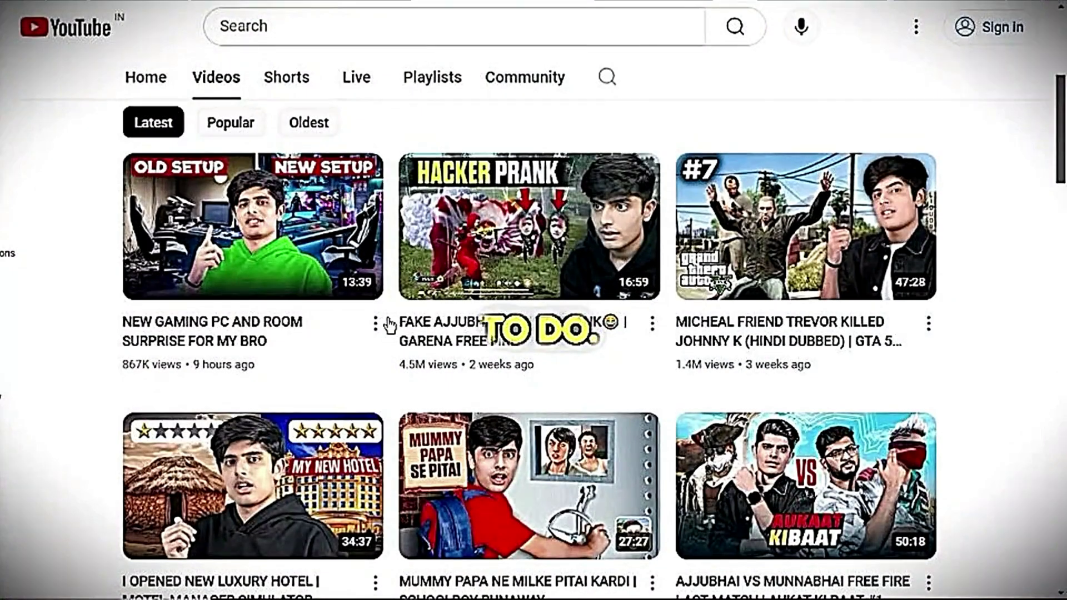
Step: Copy the share link of the NEW GAMING PC AND ROOM SURPRISE FOR MY BRO video
{"action": "left_click", "coordinate": [375, 322]}
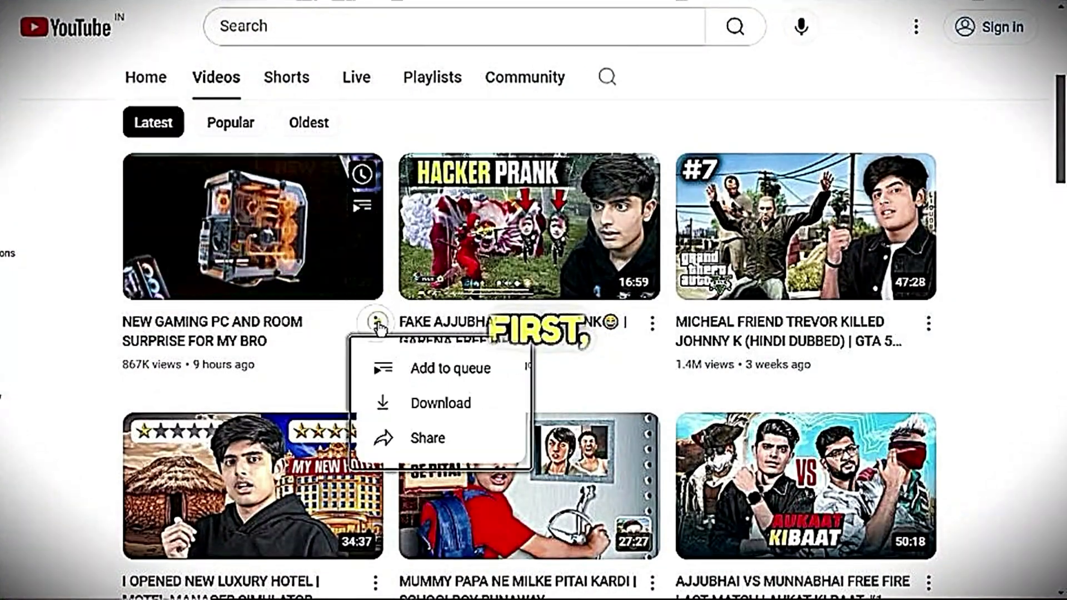
{"action": "left_click", "coordinate": [383, 439]}
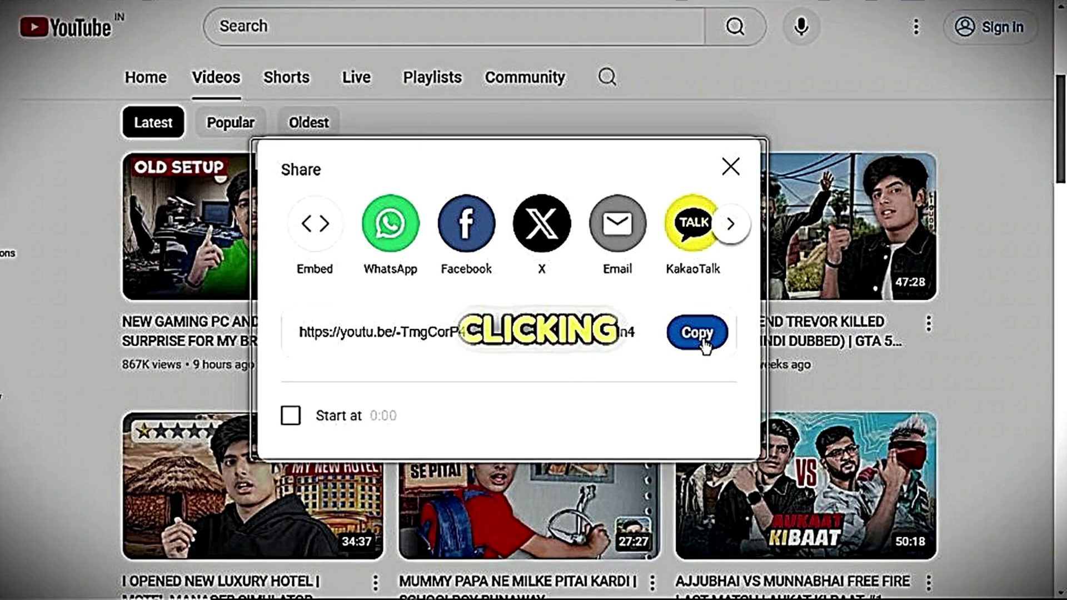
{"action": "left_click", "coordinate": [703, 345]}
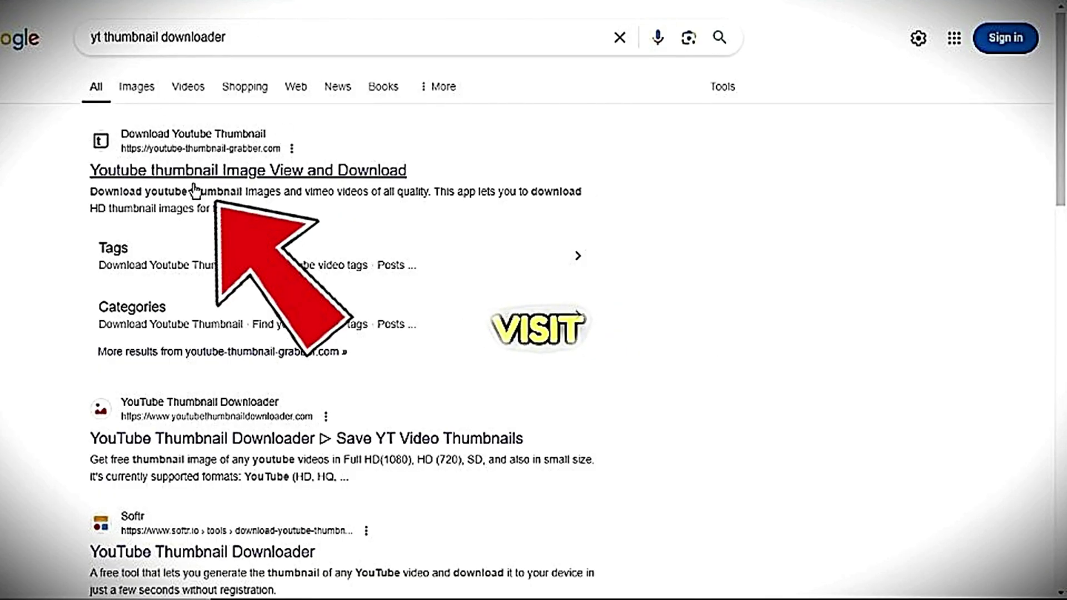
Step: Paste the video link into Youtube Thumbnail Grabber and fetch its thumbnail images
{"action": "left_click", "coordinate": [149, 147]}
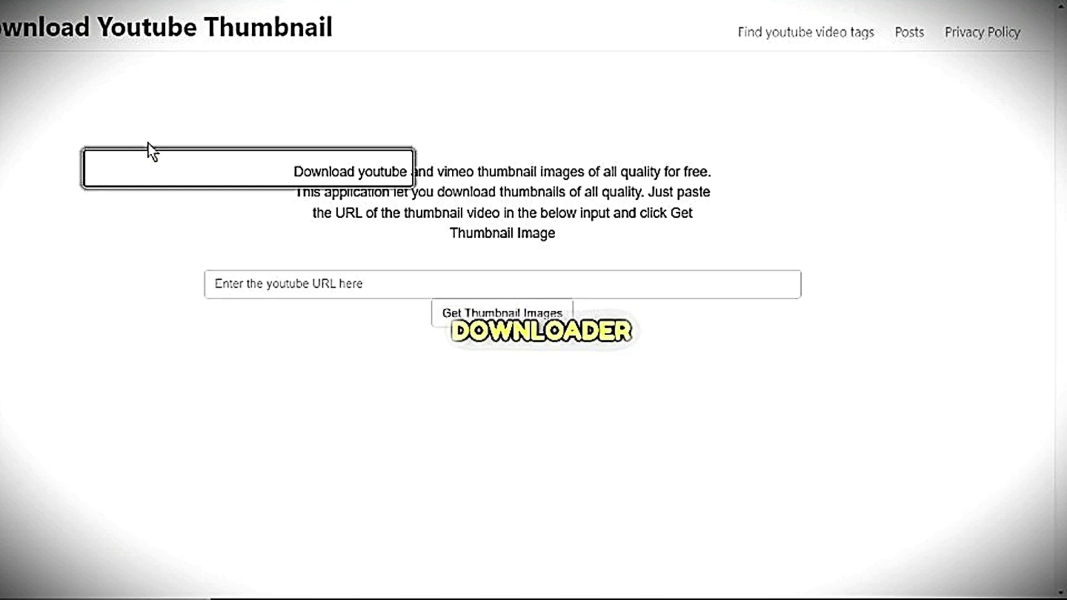
{"action": "right_click", "coordinate": [282, 462]}
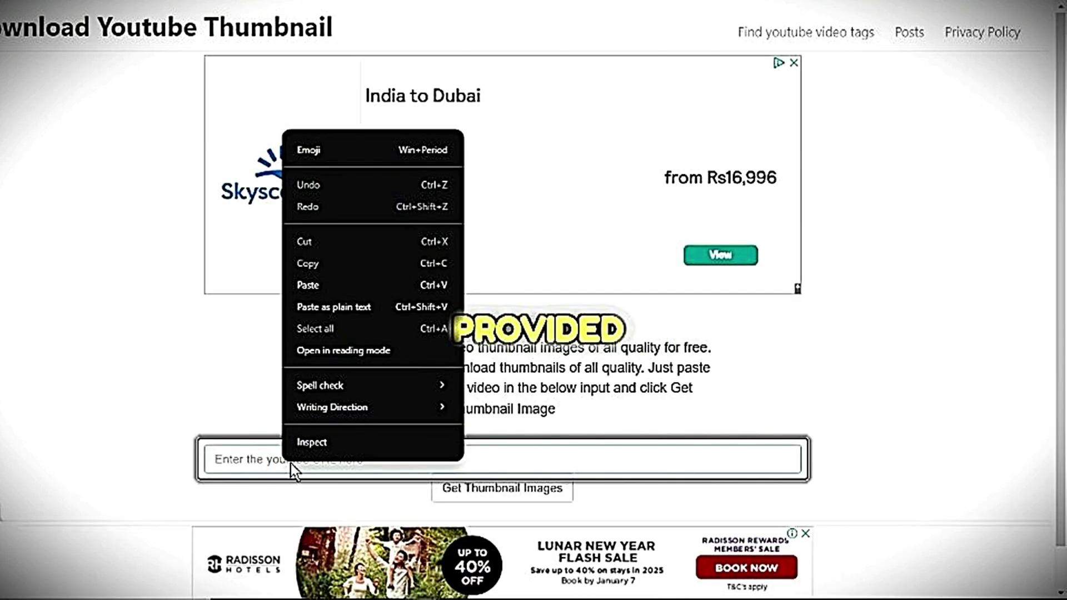
{"action": "left_click", "coordinate": [389, 281]}
{"action": "scroll", "coordinate": [500, 444], "scroll_direction": "down", "scroll_amount": 1}
{"action": "left_click", "coordinate": [532, 442]}
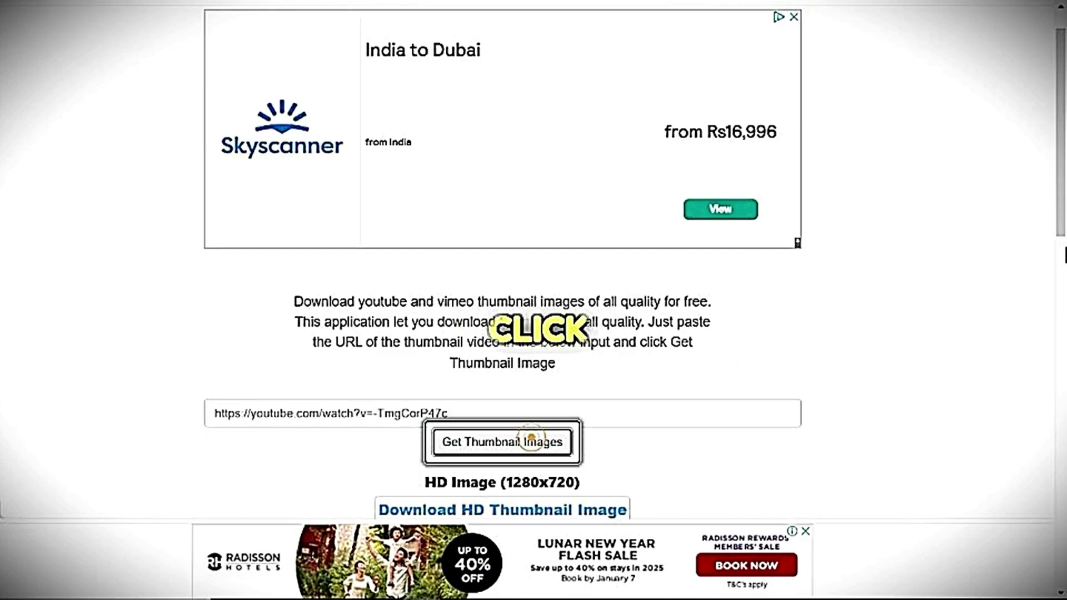
Step: Download the HD thumbnail -TmgCorP47c-HD.jpg and attach it to a ChatGPT message
{"action": "scroll", "coordinate": [522, 261], "scroll_direction": "down", "scroll_amount": 10}
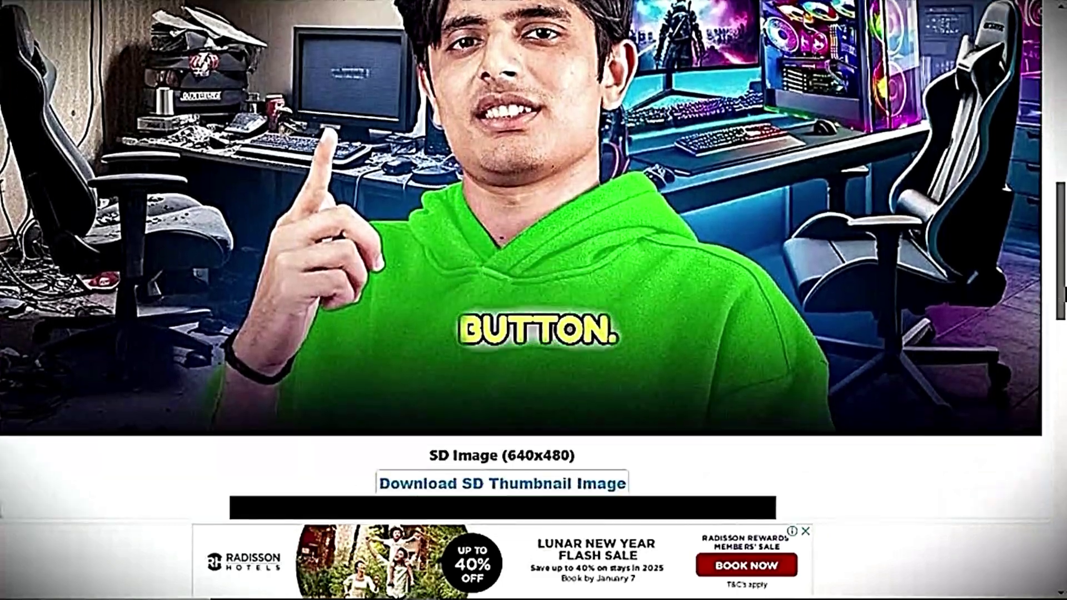
{"action": "scroll", "coordinate": [522, 261], "scroll_direction": "up", "scroll_amount": 5}
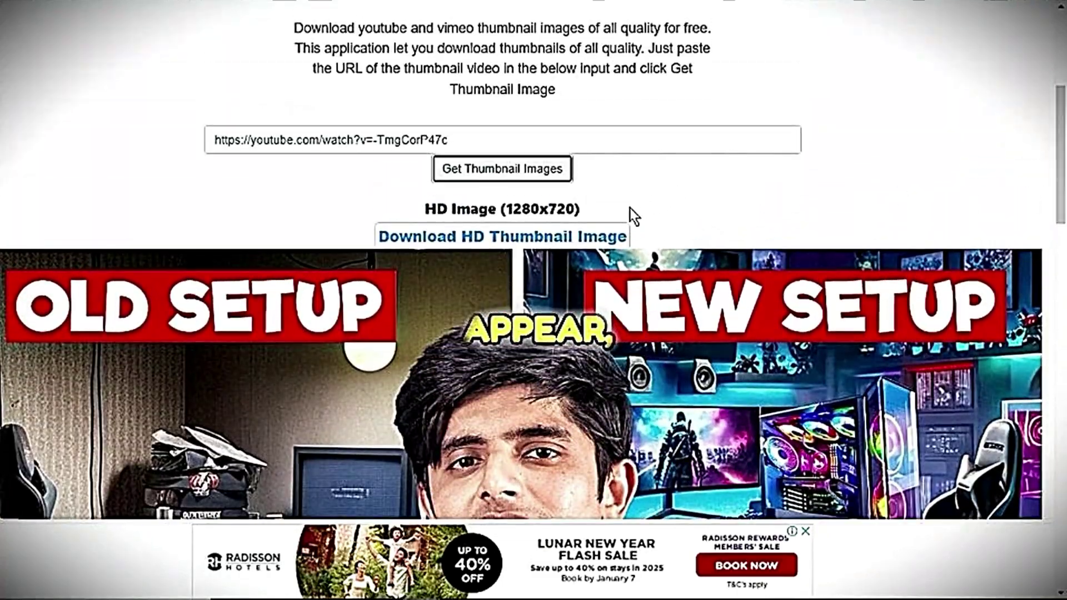
{"action": "left_click", "coordinate": [542, 238]}
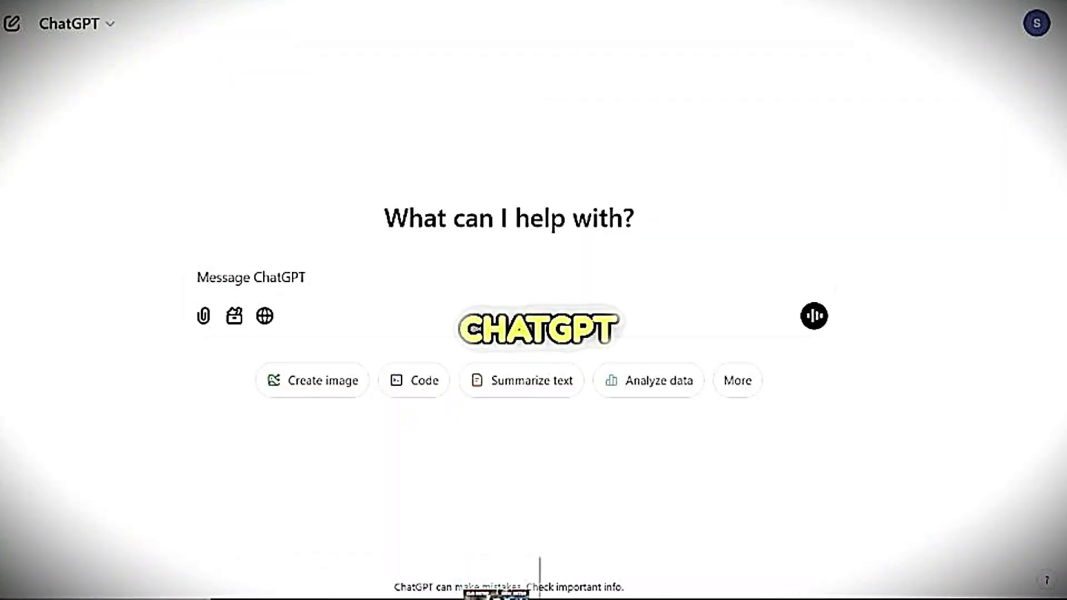
{"action": "left_click_drag", "start_coordinate": [495, 593], "coordinate": [377, 299]}
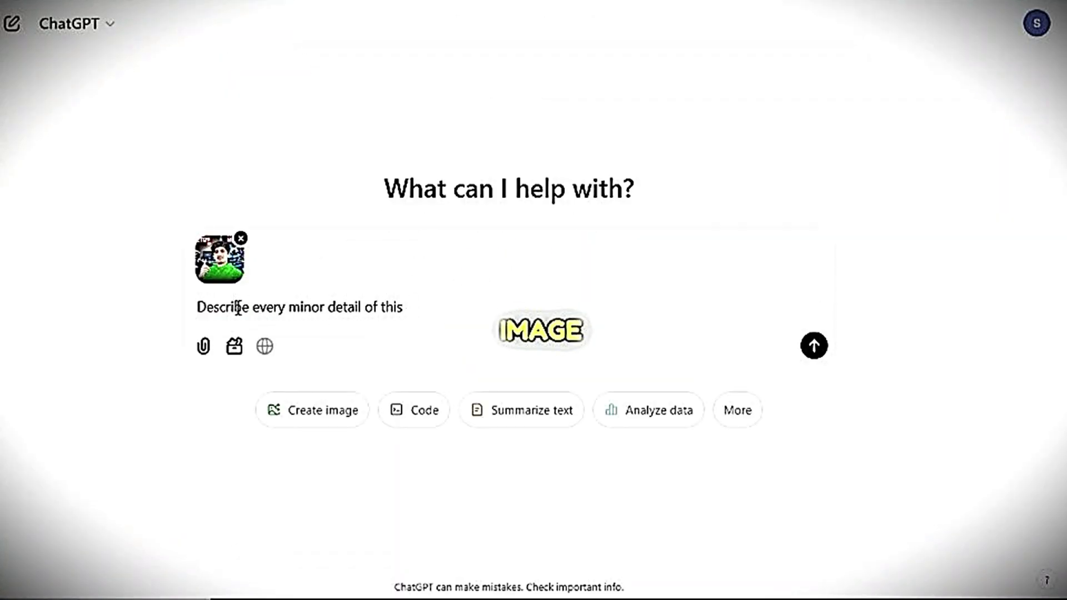
Step: Ask ChatGPT to describe every minor detail and element of the attached thumbnail
{"action": "type", "text": "image in a paragrapgh like backg"}
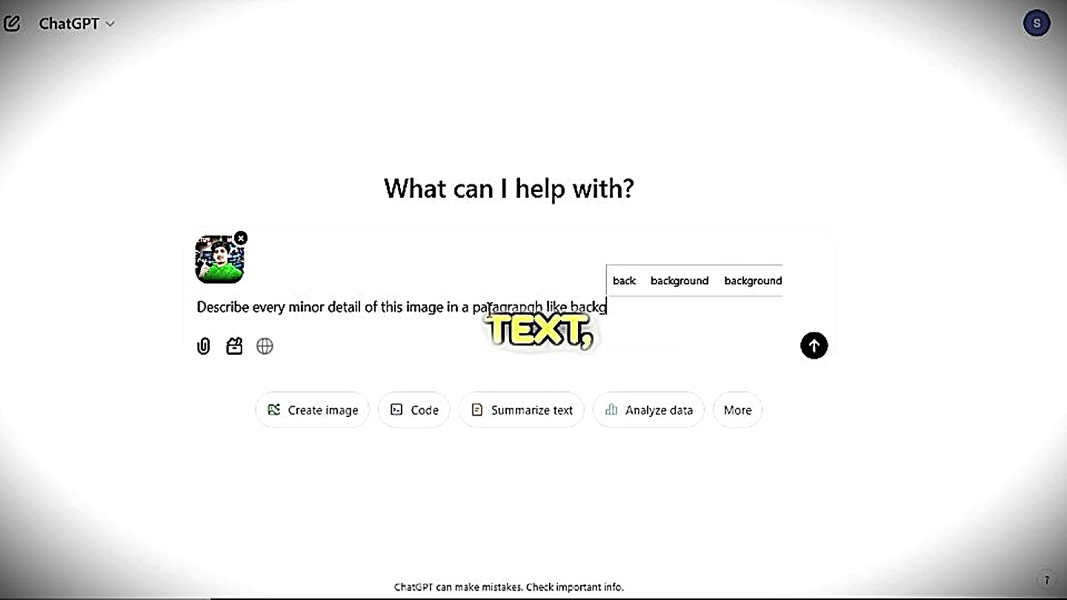
{"action": "type", "text": "ze, elements etc"}
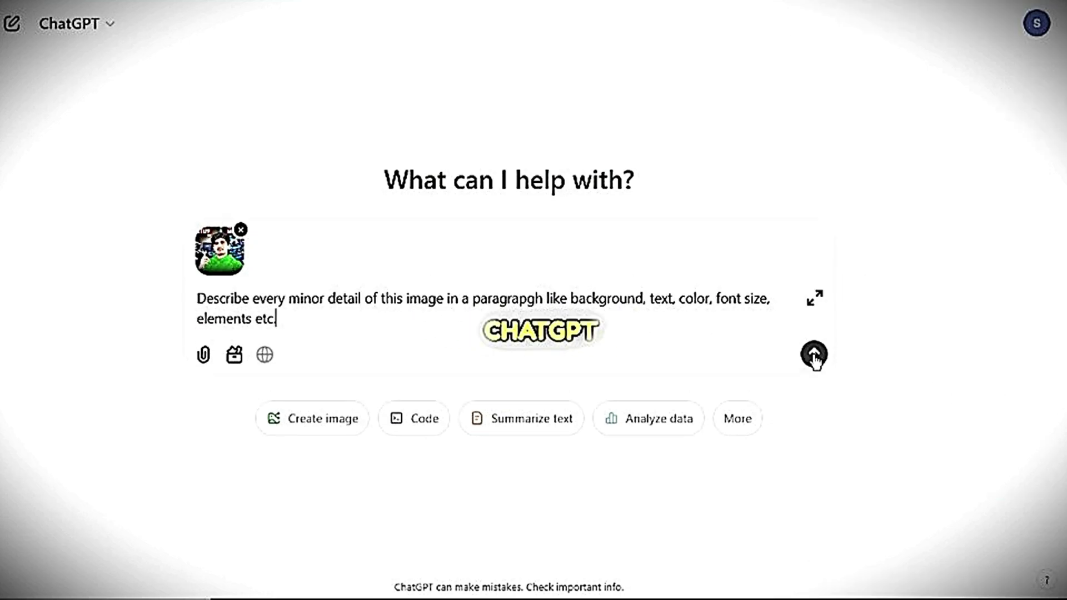
{"action": "left_click", "coordinate": [813, 354]}
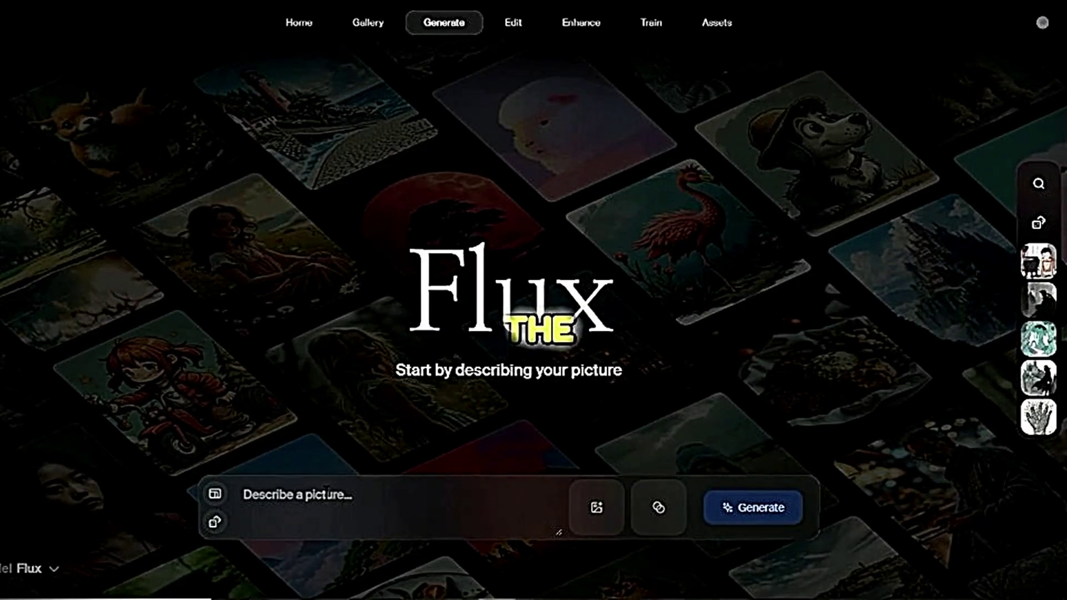
{"action": "right_click", "coordinate": [332, 495]}
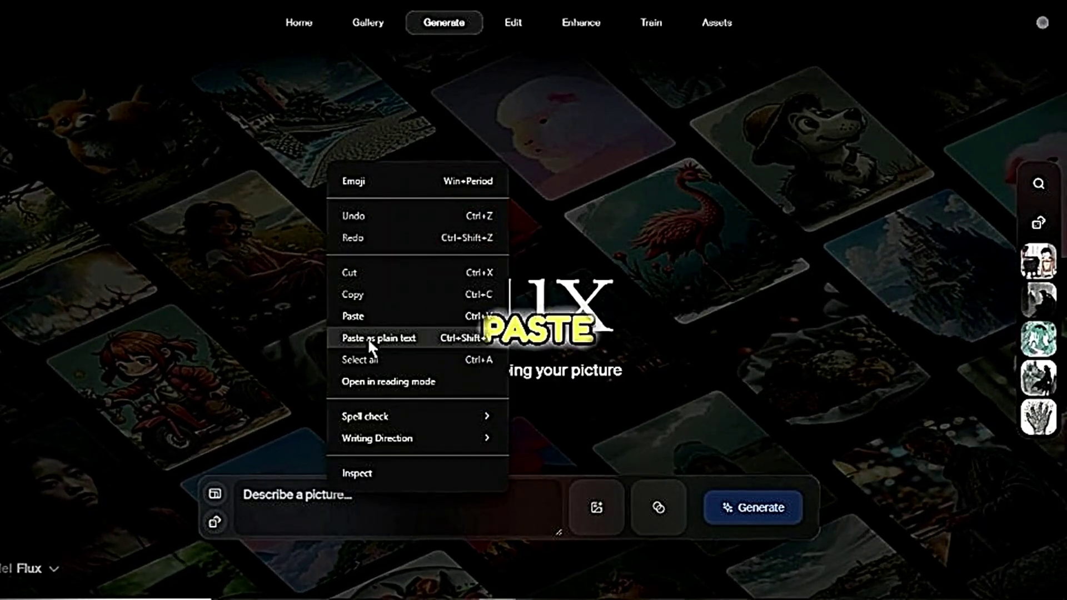
Step: Paste ChatGPT's description into KREA and generate two batches of Old Setup vs New Setup thumbnails
{"action": "left_click", "coordinate": [372, 316]}
{"action": "left_click", "coordinate": [766, 508]}
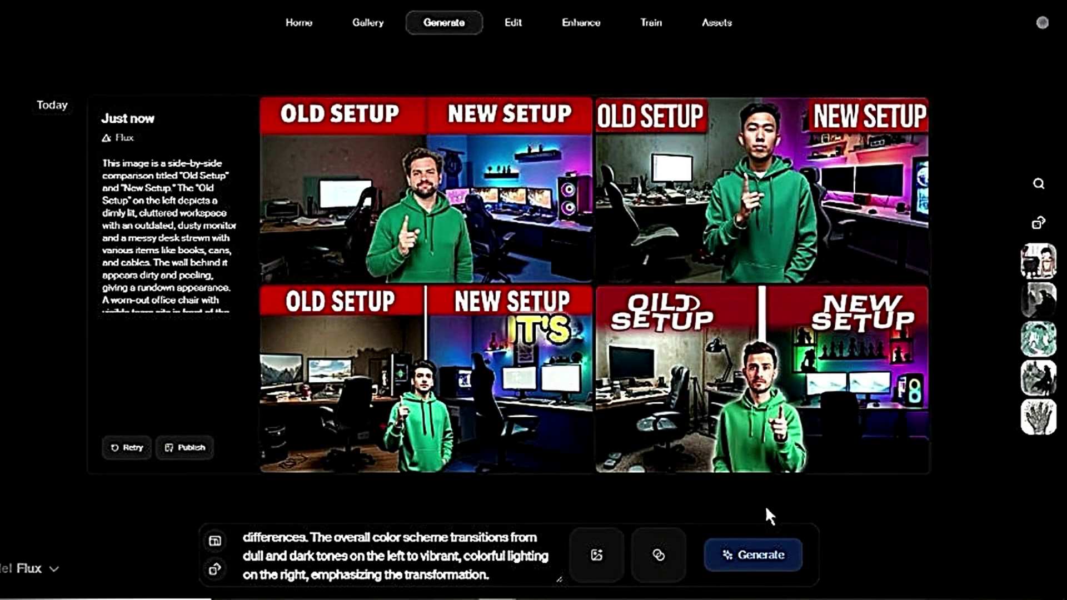
{"action": "left_click", "coordinate": [759, 555]}
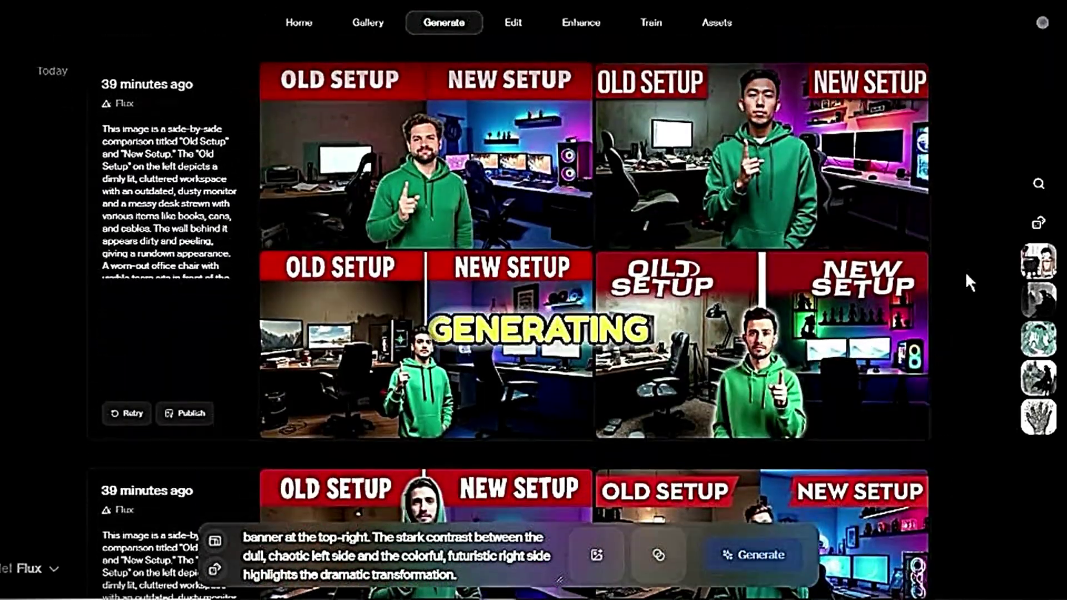
{"action": "scroll", "coordinate": [965, 271], "scroll_direction": "down", "scroll_amount": 15}
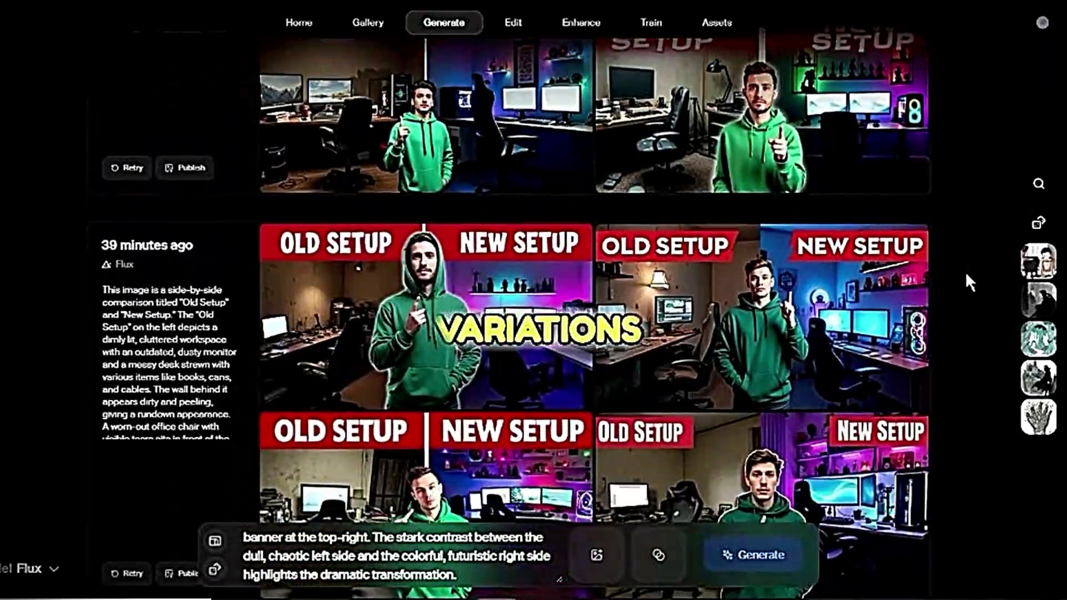
{"action": "scroll", "coordinate": [966, 276], "scroll_direction": "down", "scroll_amount": 6}
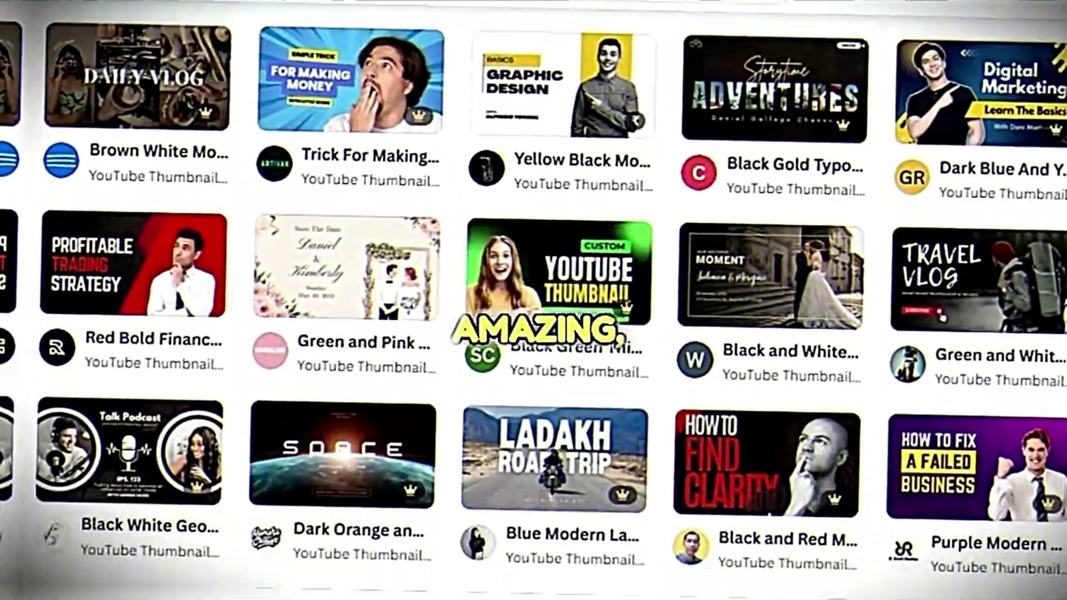
{"action": "scroll", "coordinate": [533, 300], "scroll_direction": "down", "scroll_amount": 10}
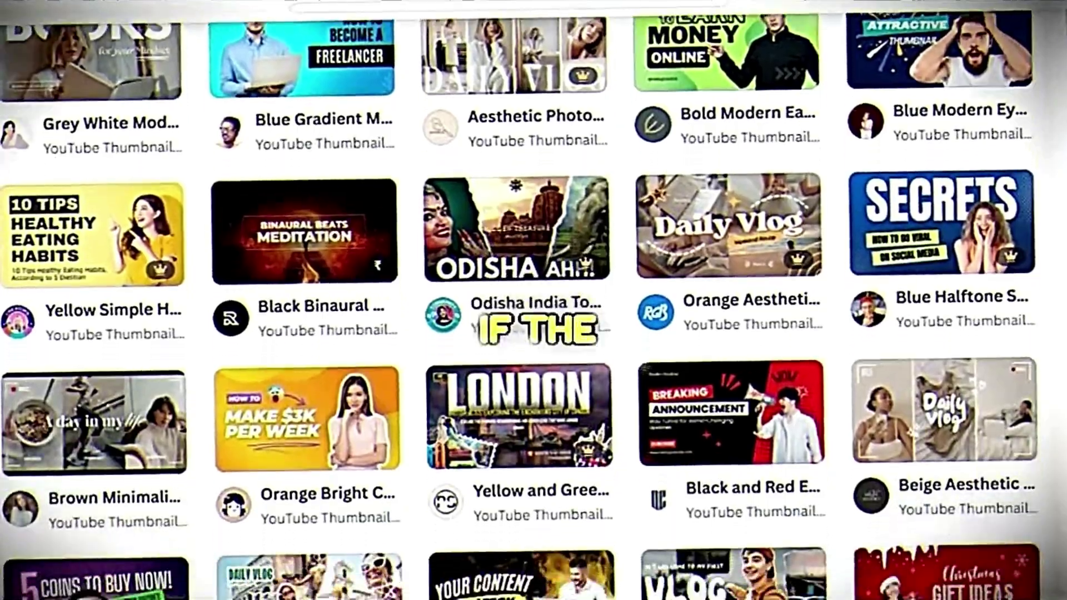
{"action": "scroll", "coordinate": [533, 300], "scroll_direction": "down", "scroll_amount": 3}
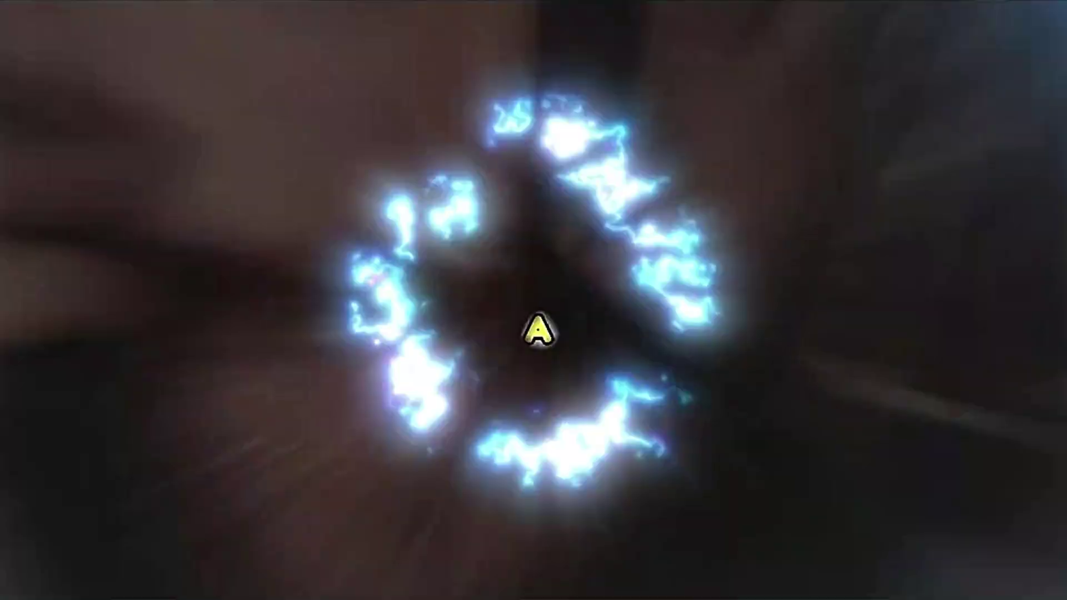